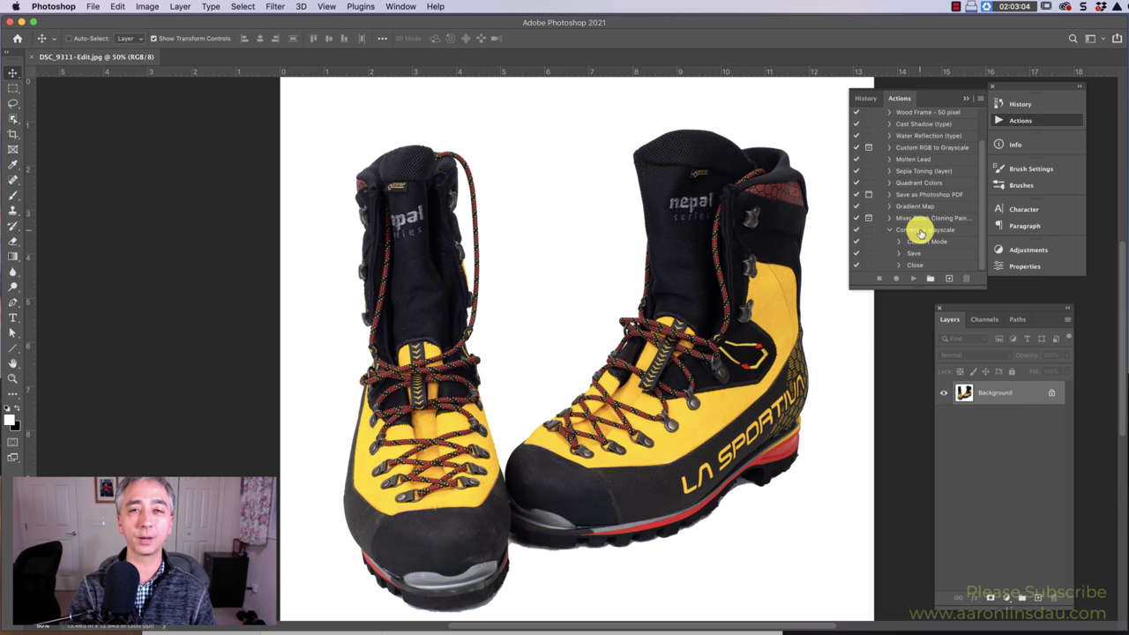
From the Actions panel, add a 'Convert grayscale TEST' action to Default Actions and begin recording
scroll(889, 231, "up", 3)
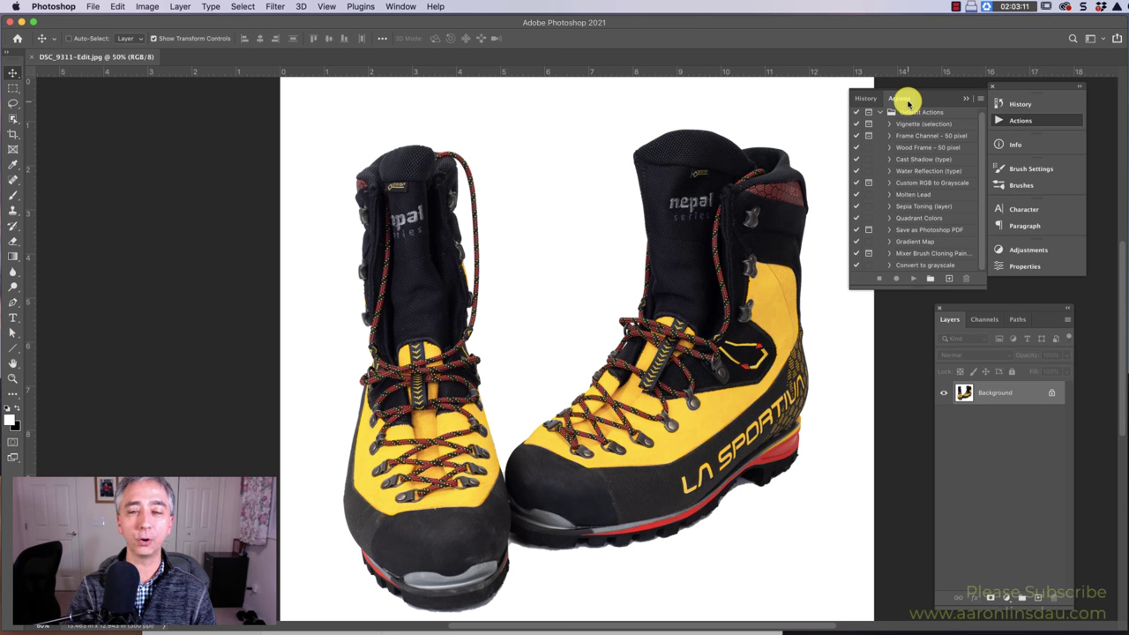
left_click(401, 7)
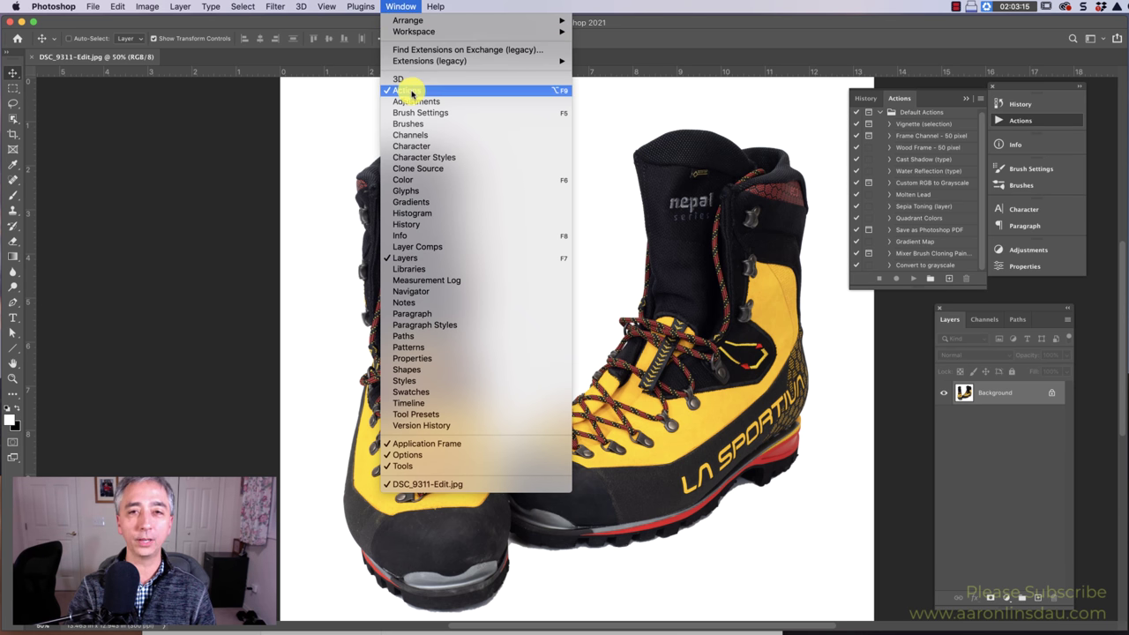
left_click(907, 95)
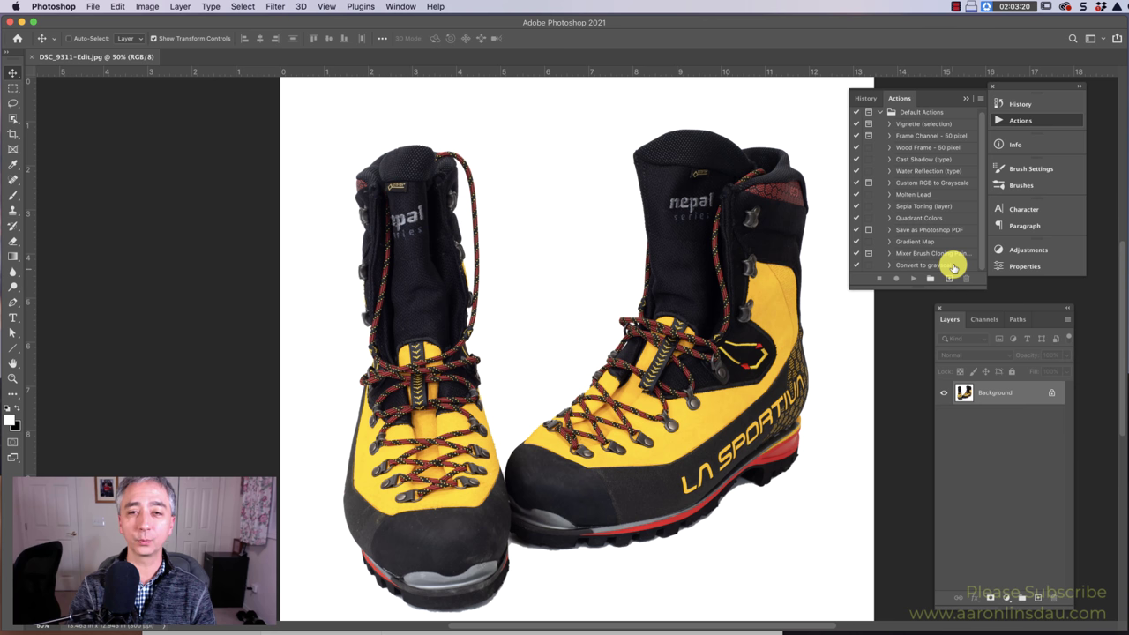
left_click(950, 278)
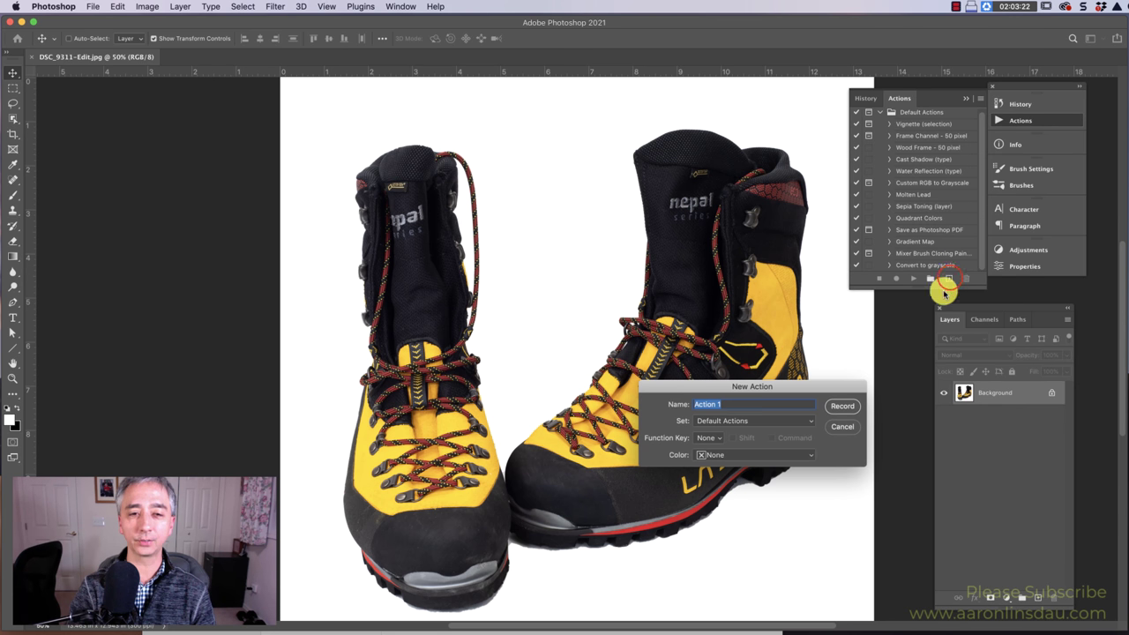
type("Convert grays")
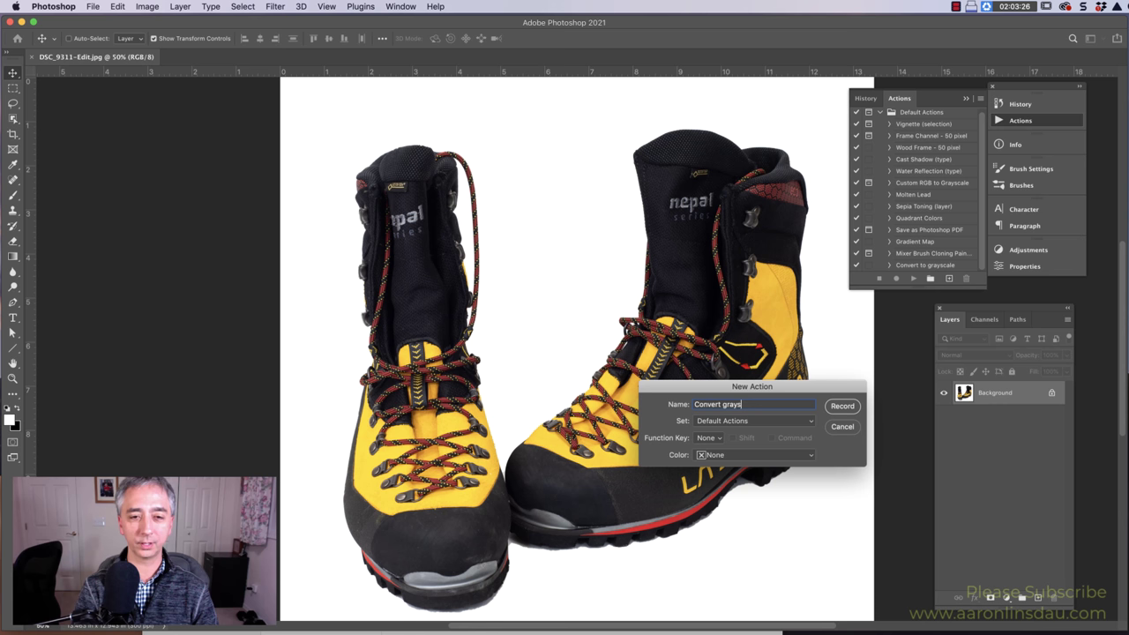
type("cale TEST")
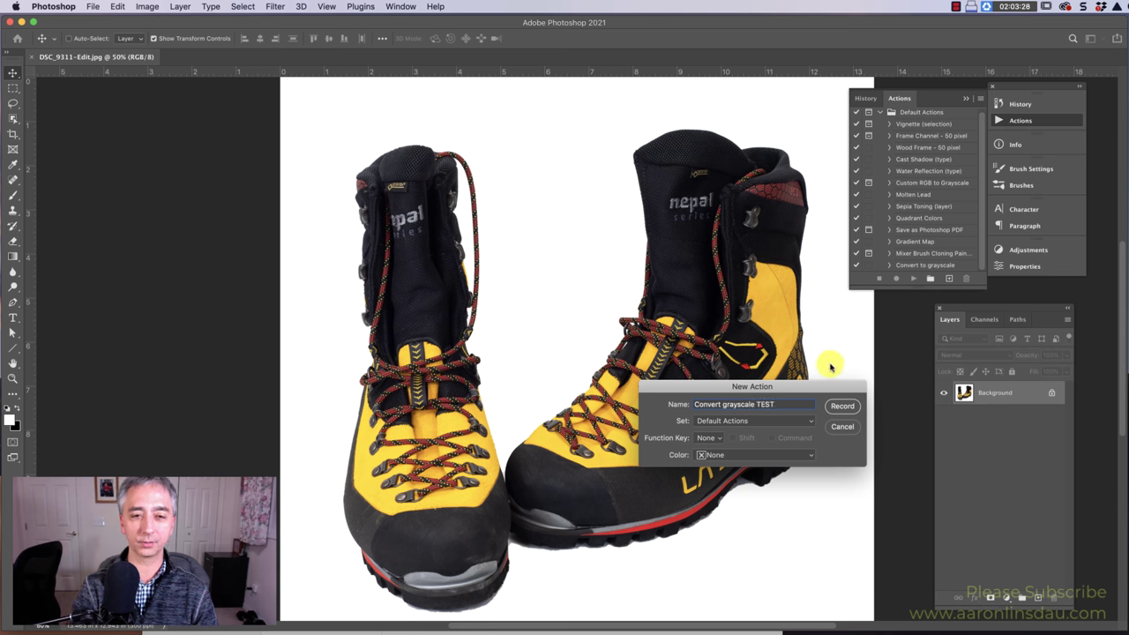
left_click(842, 407)
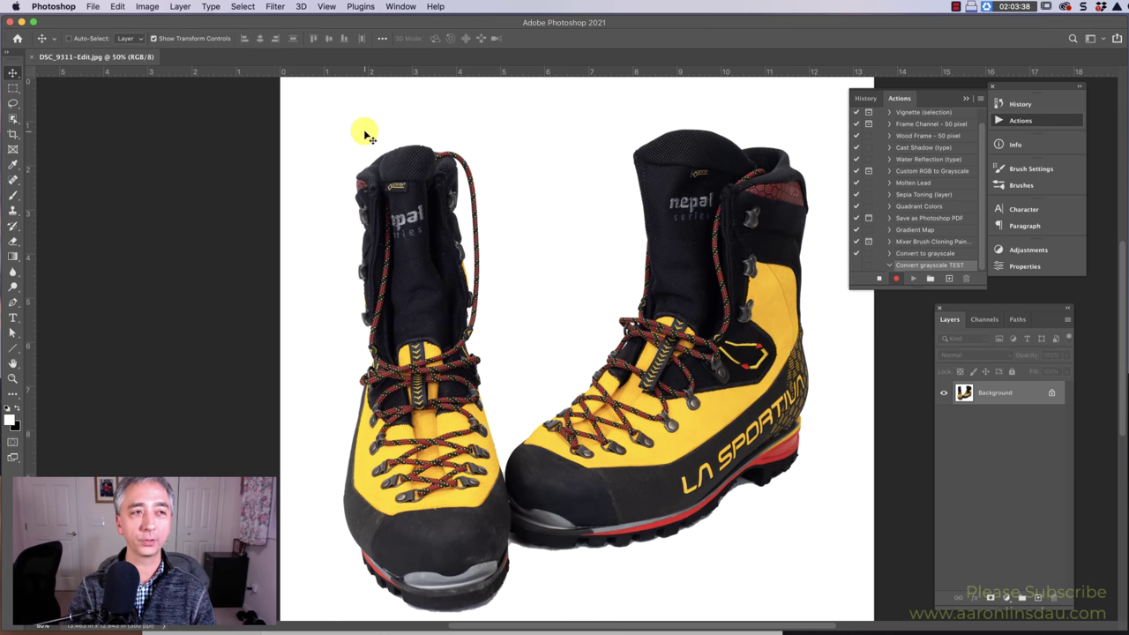
Convert the boot photo to Grayscale mode, discarding its colour information
left_click(118, 7)
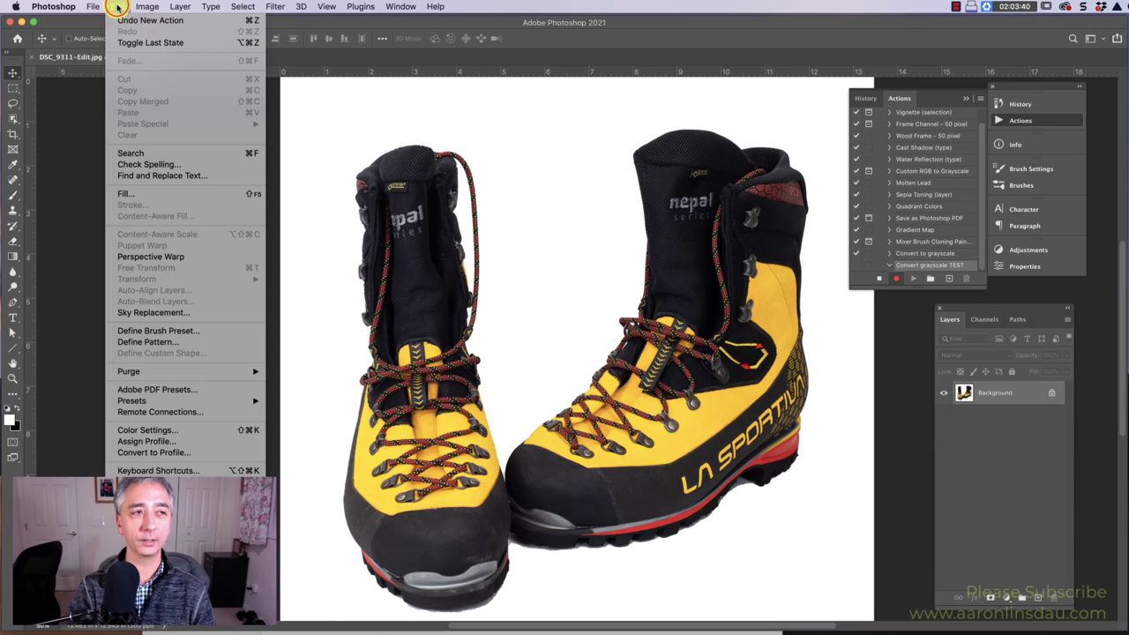
mouse_move(139, 7)
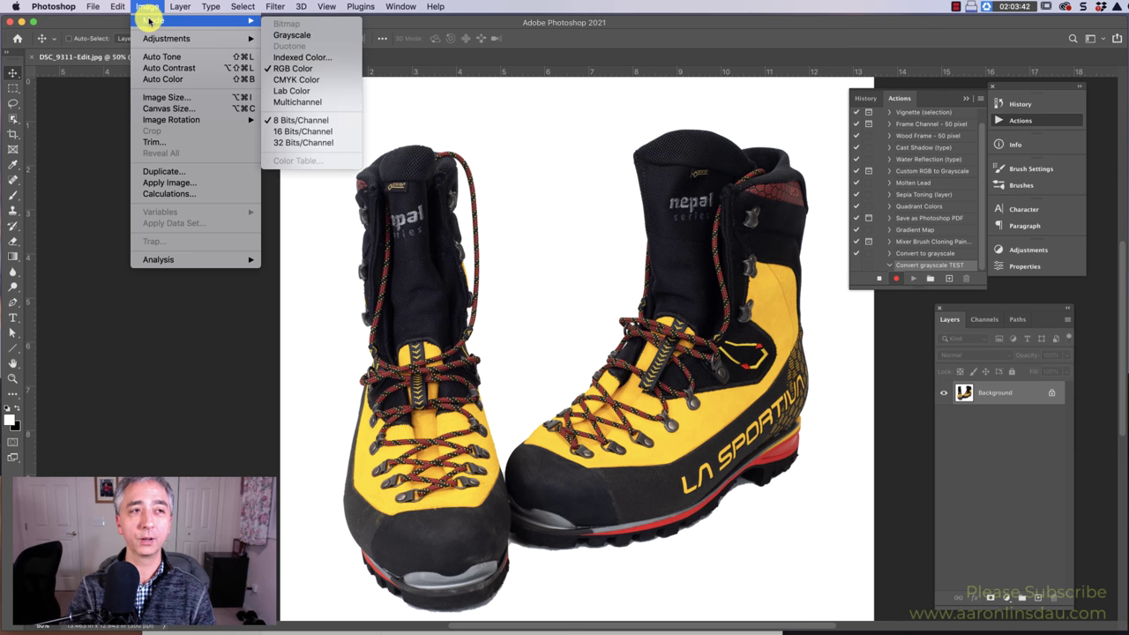
left_click(296, 37)
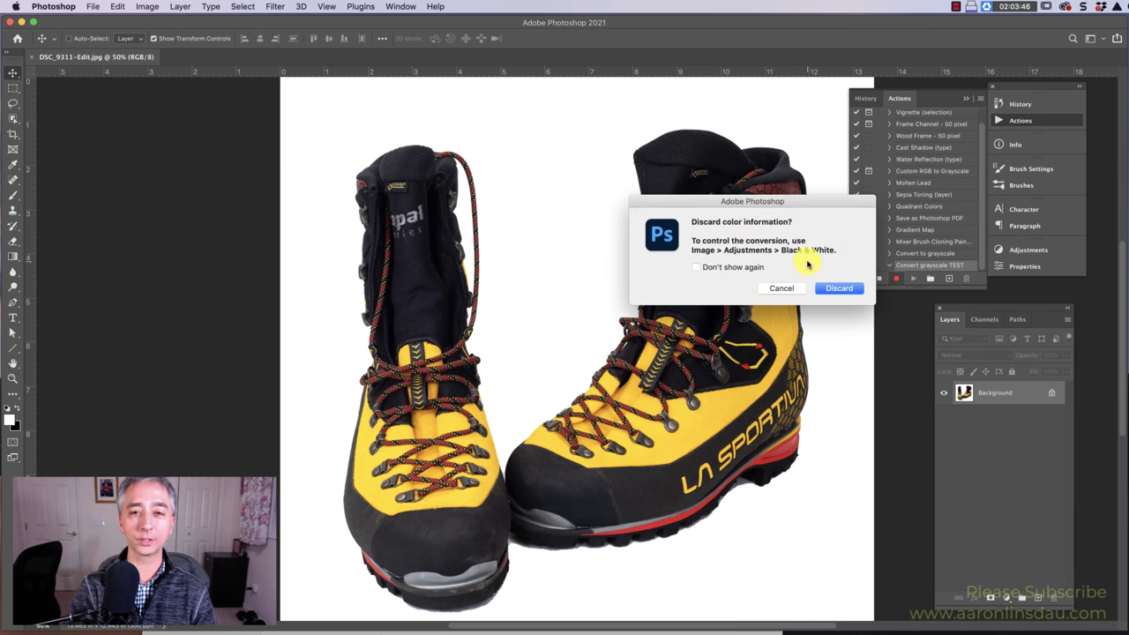
left_click(844, 290)
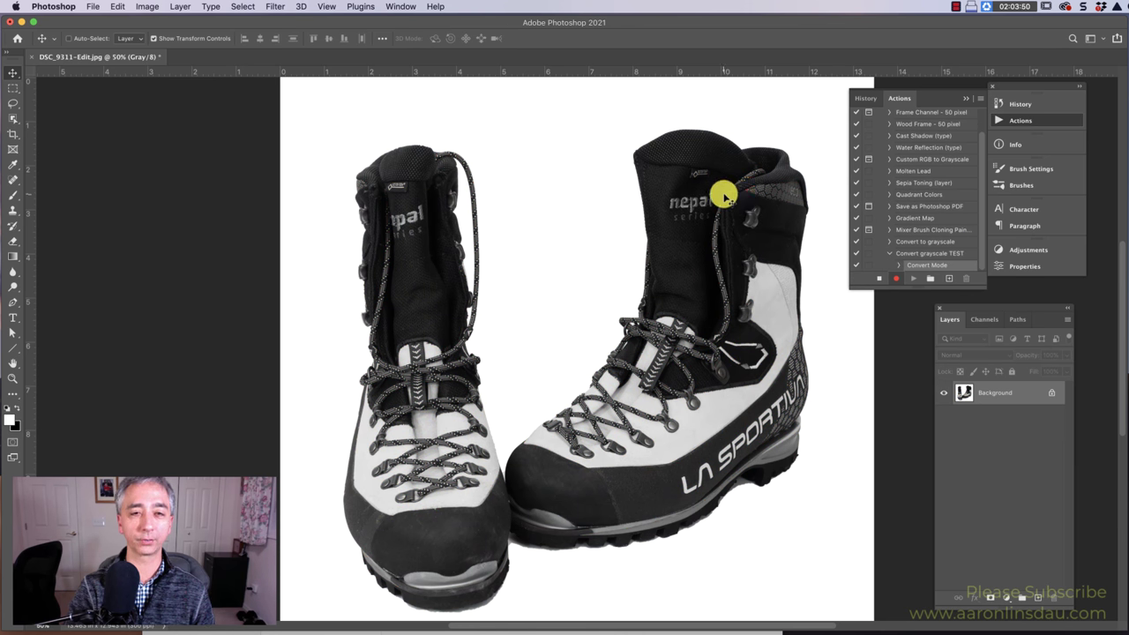
Save the grayscale photo over the original JPEG with default quality, then close it
left_click(93, 6)
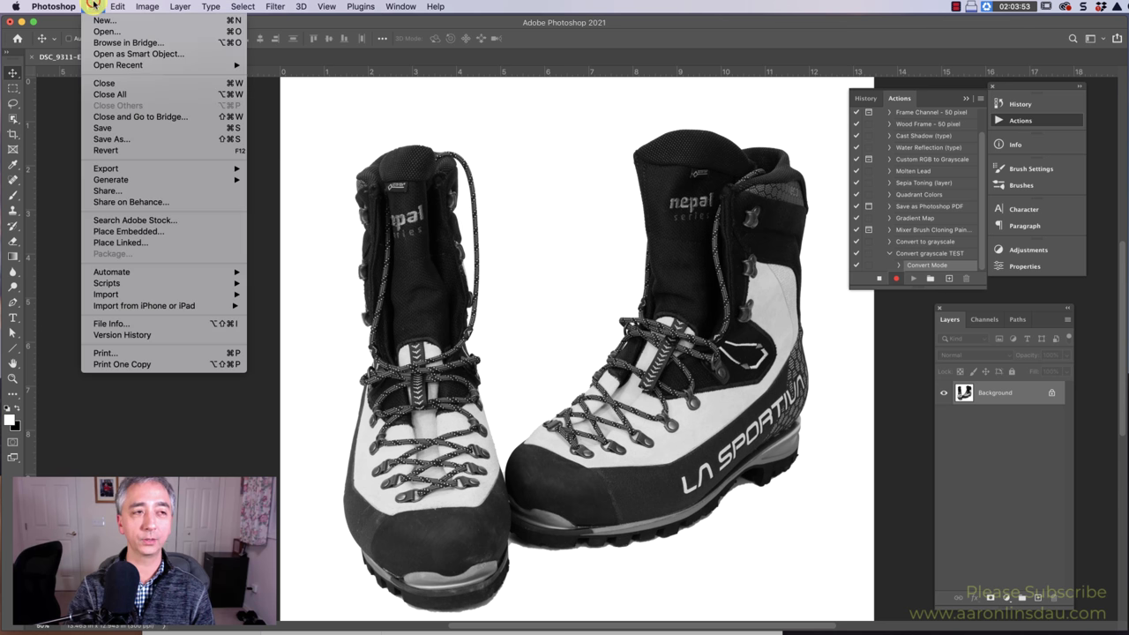
left_click(107, 130)
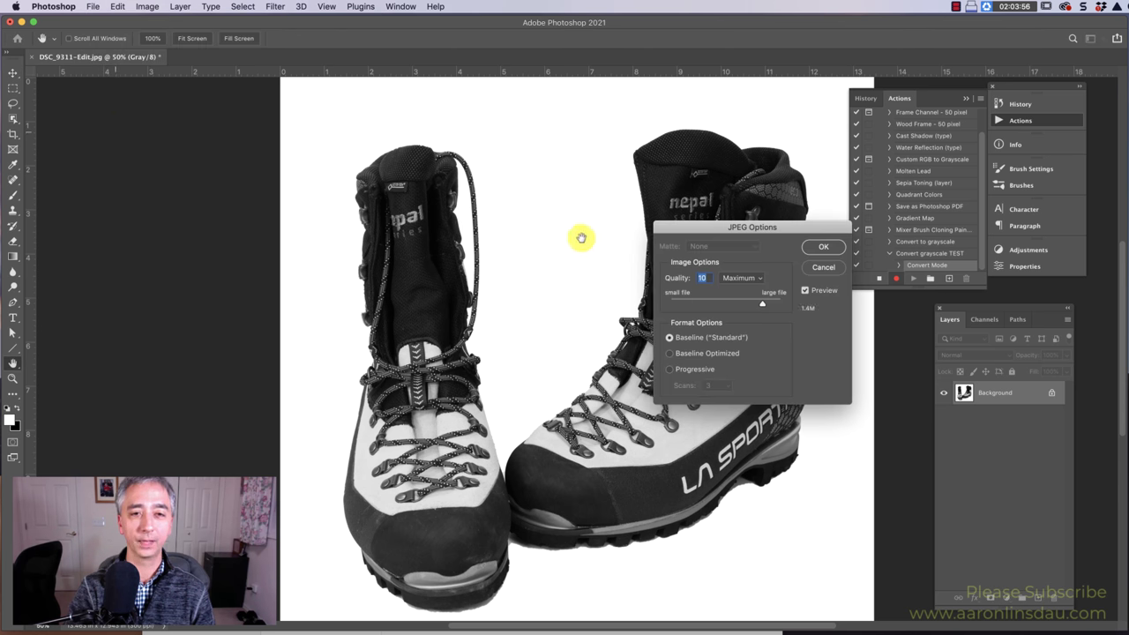
left_click(821, 248)
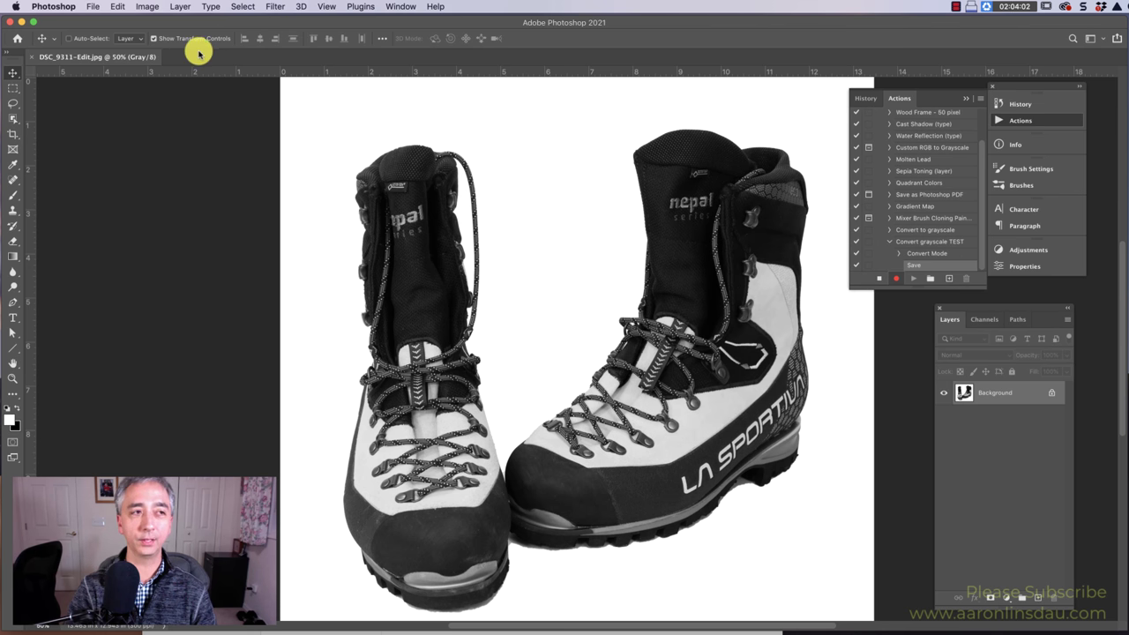
left_click(31, 57)
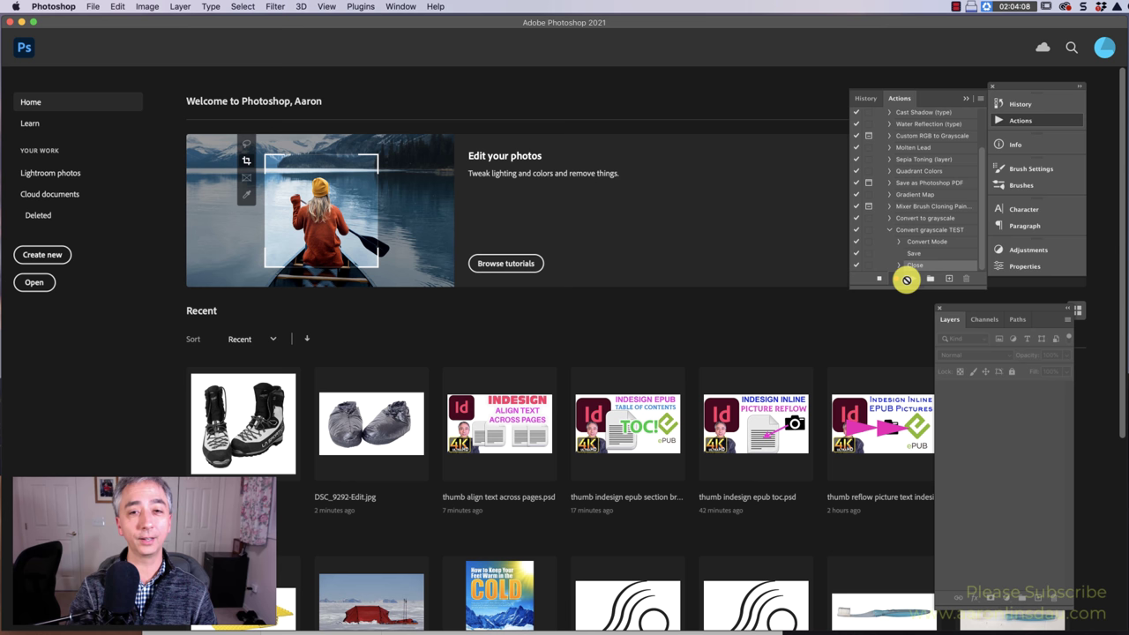
Stop recording the Convert grayscale TEST action in the Actions panel
left_click(879, 278)
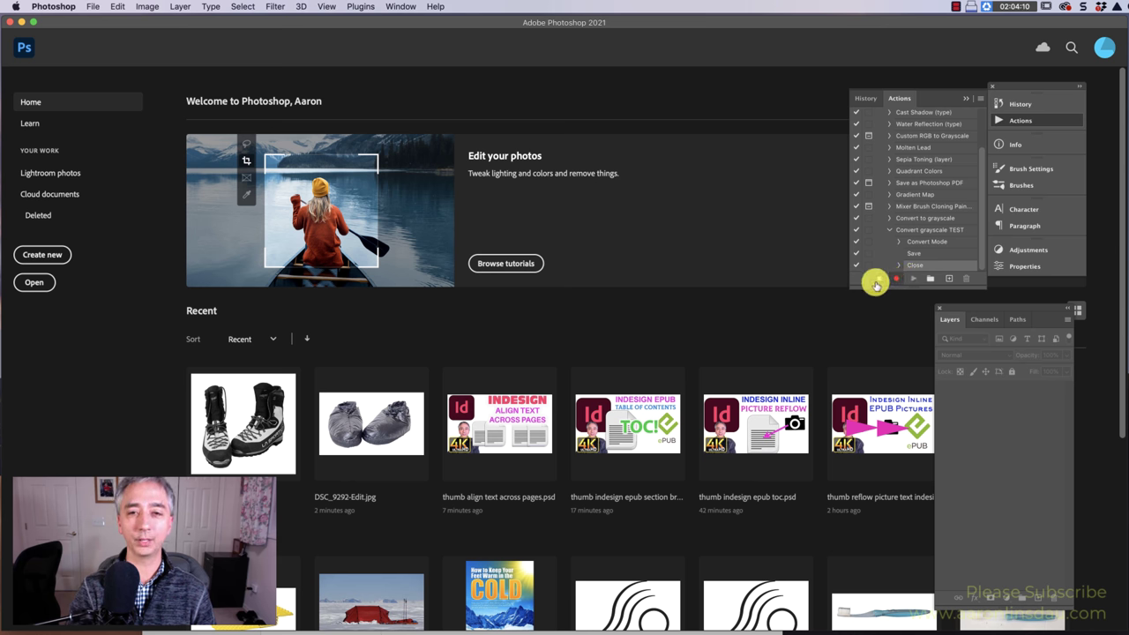
left_click(878, 278)
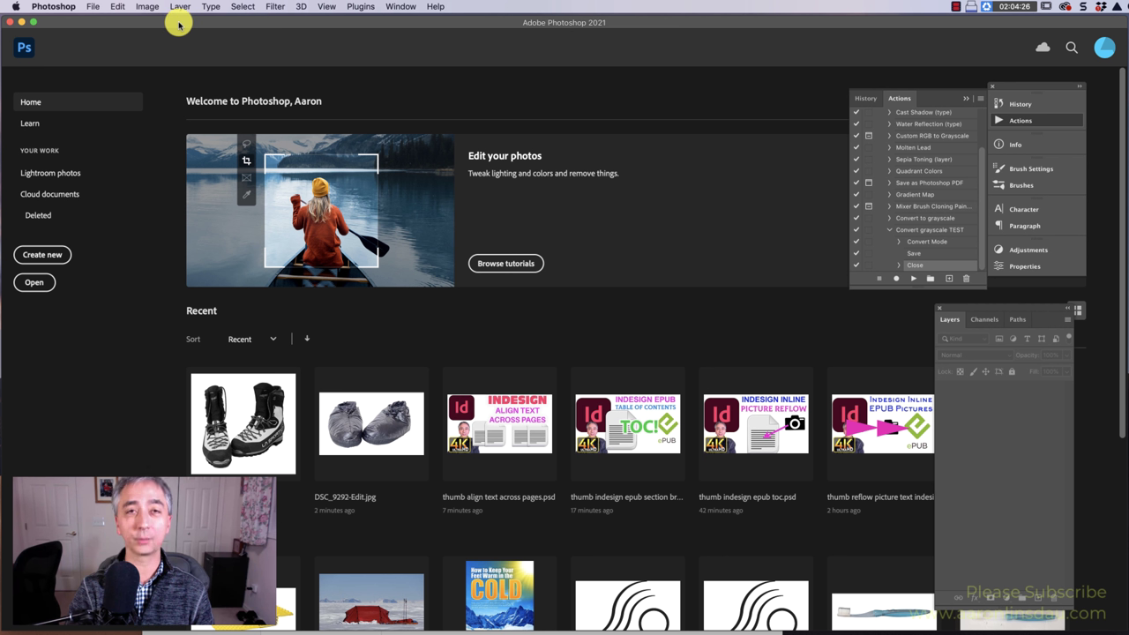
Start Create Droplet and save the droplet as convert to grayscale.app in the Grayscale white bkgnd folder
left_click(91, 6)
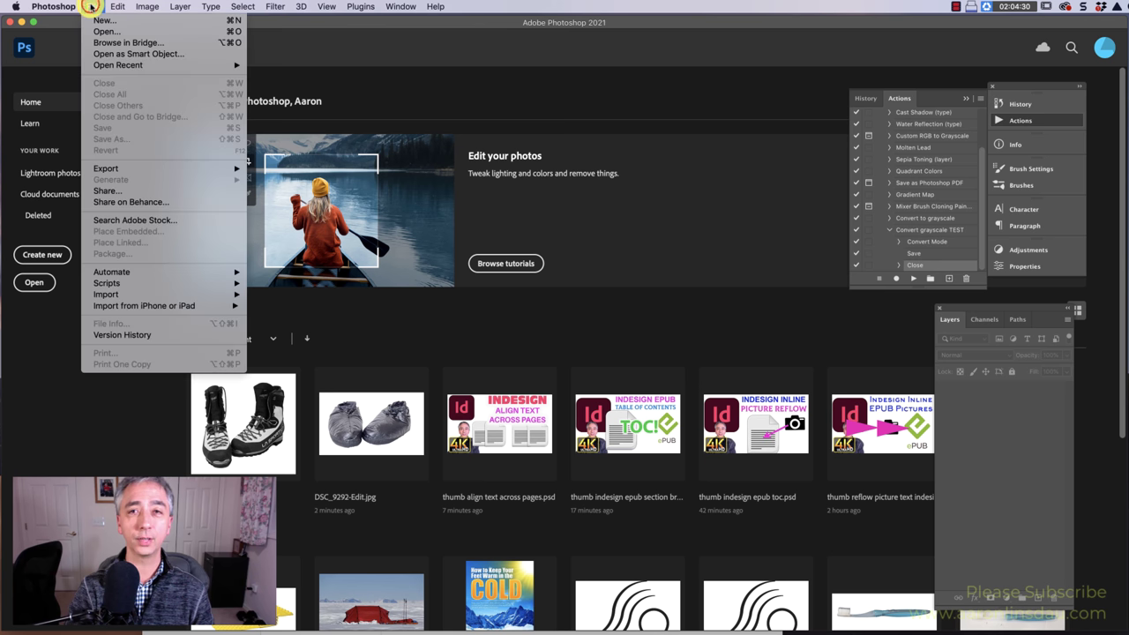
mouse_move(107, 270)
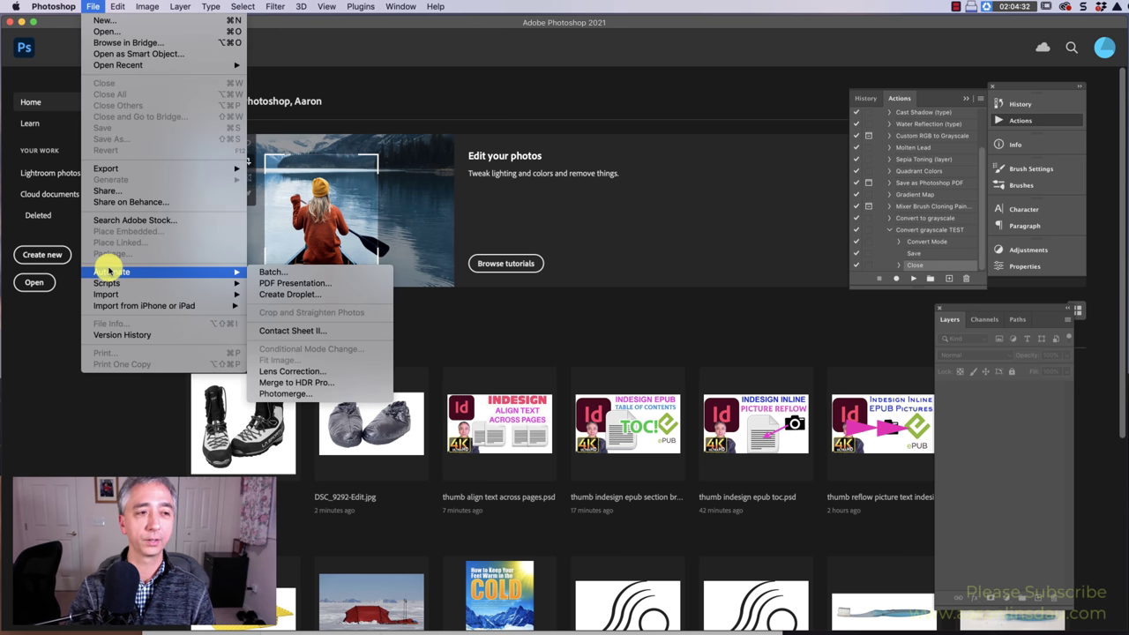
left_click(309, 293)
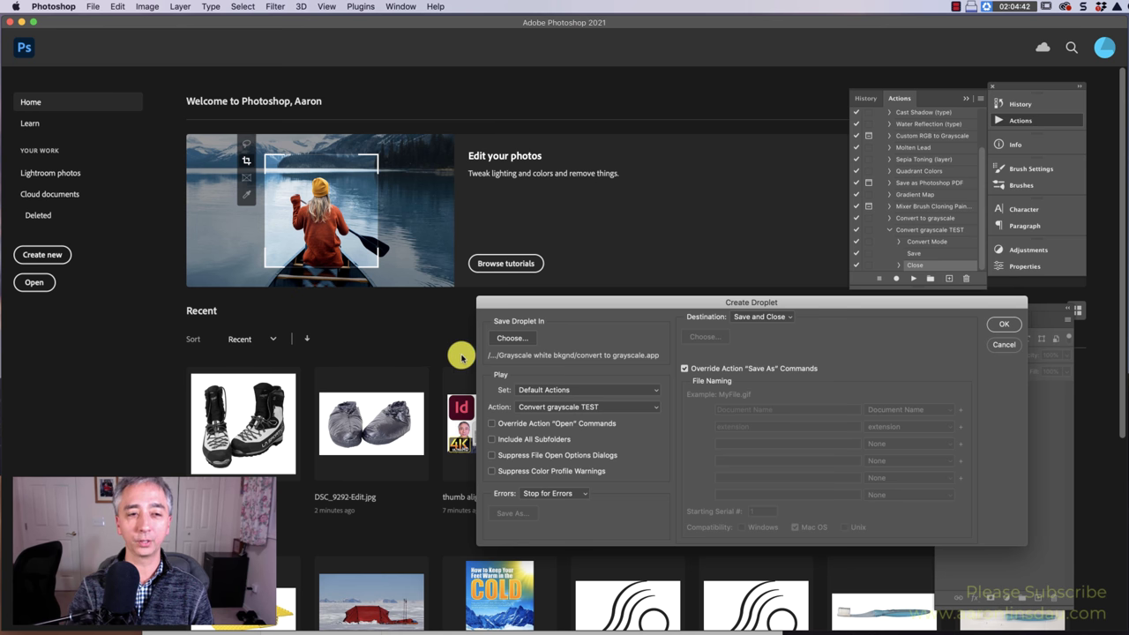
left_click(522, 338)
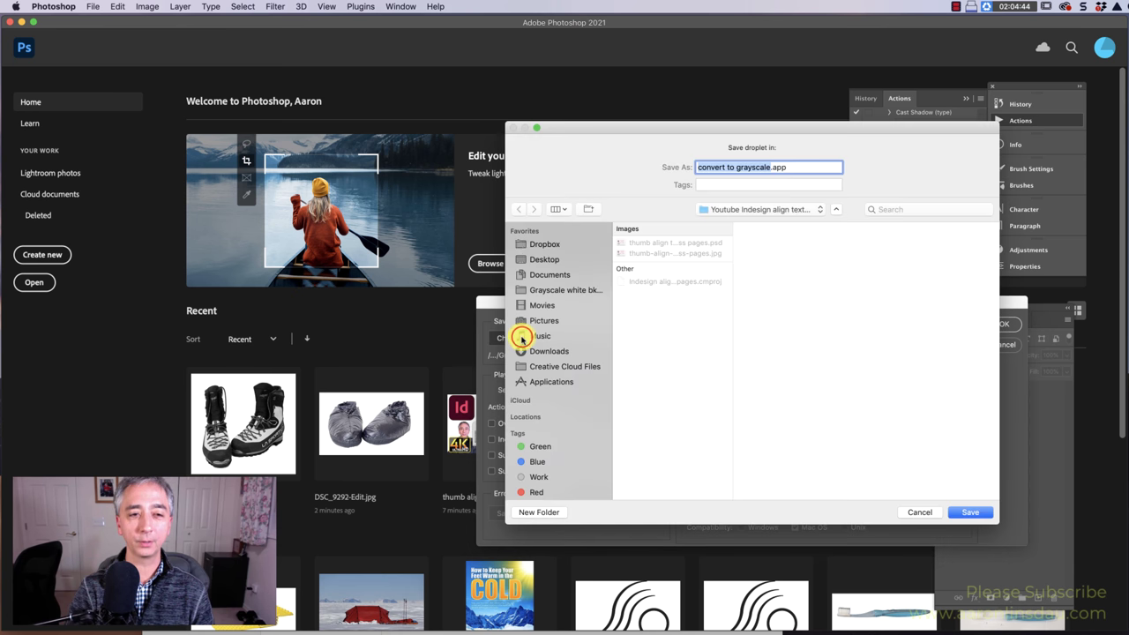
left_click(565, 290)
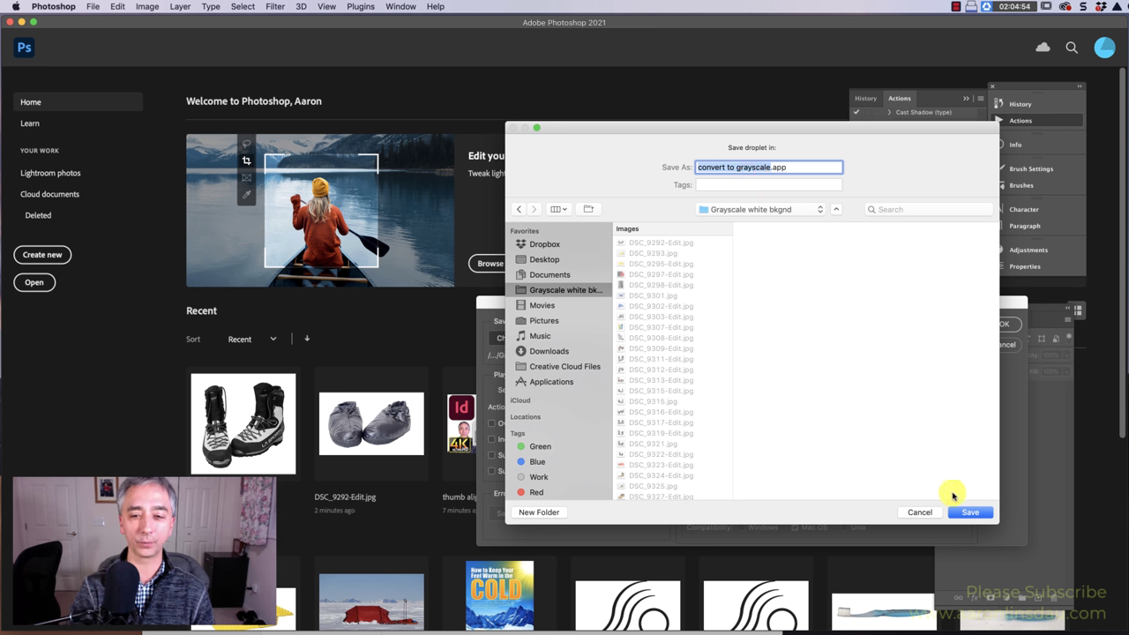
left_click(969, 513)
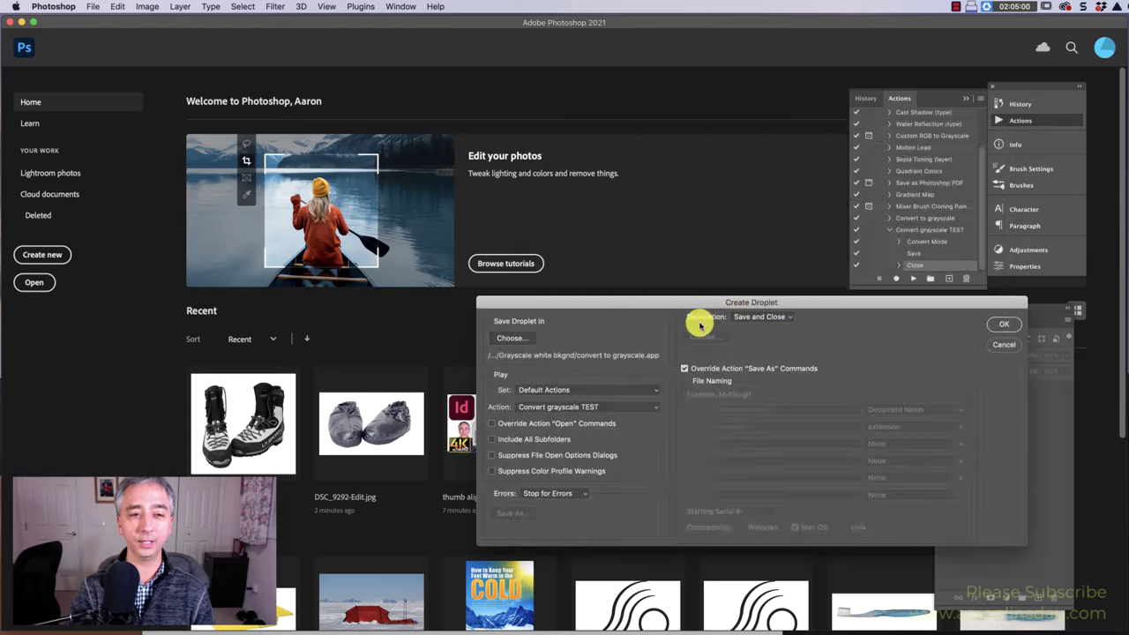
Make the droplet play Convert grayscale TEST with Save and Close, overriding Save As commands
left_click(560, 408)
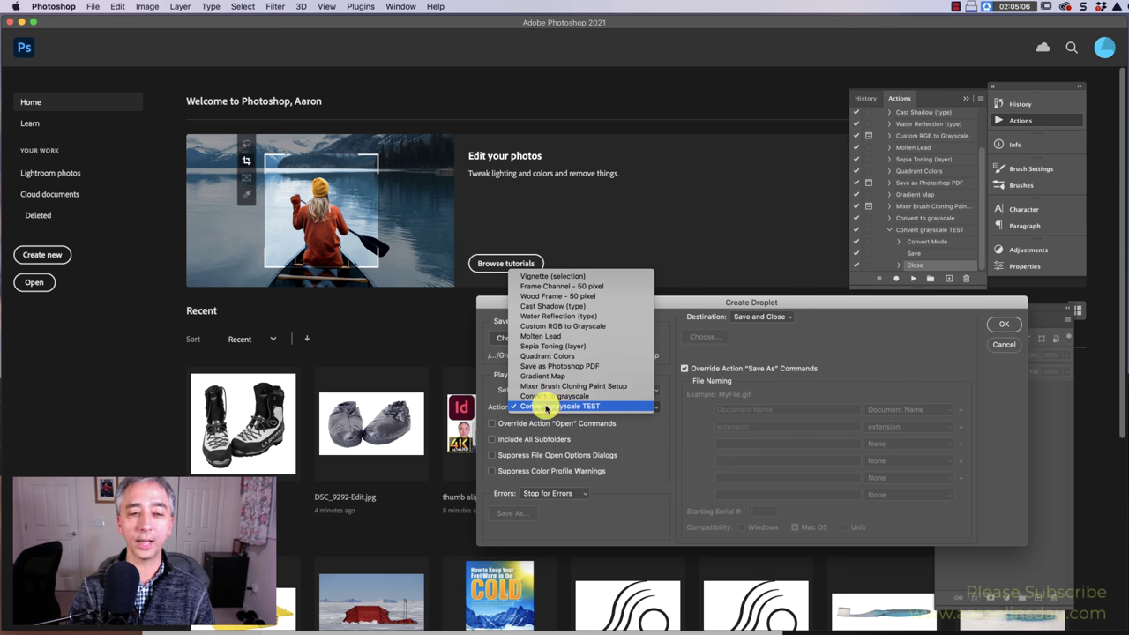
left_click(546, 408)
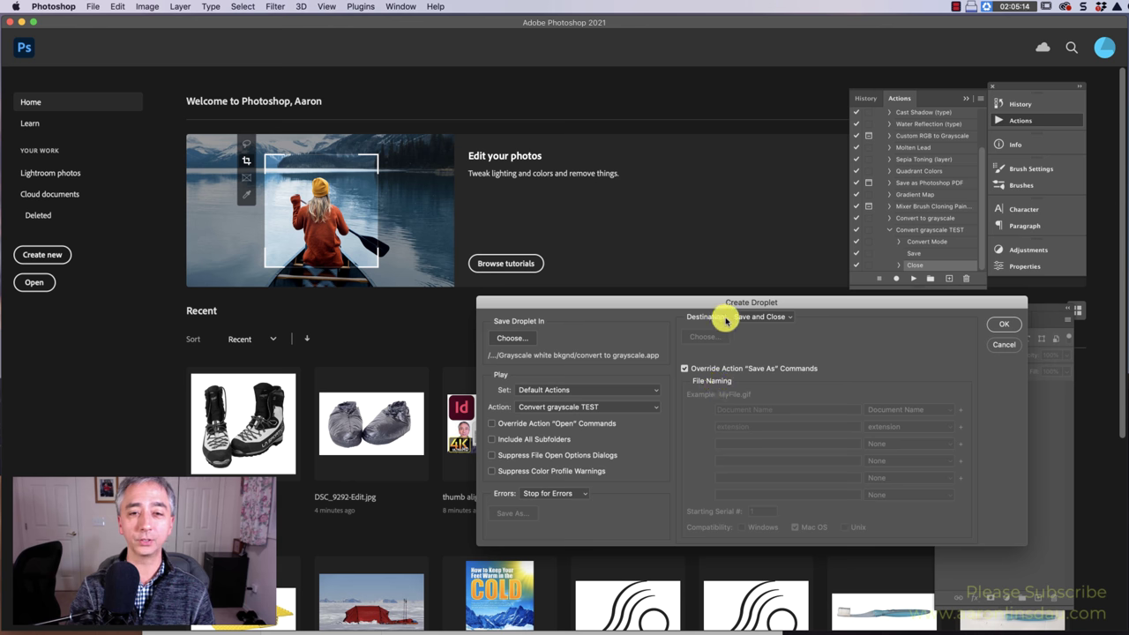
left_click(759, 317)
left_click(761, 317)
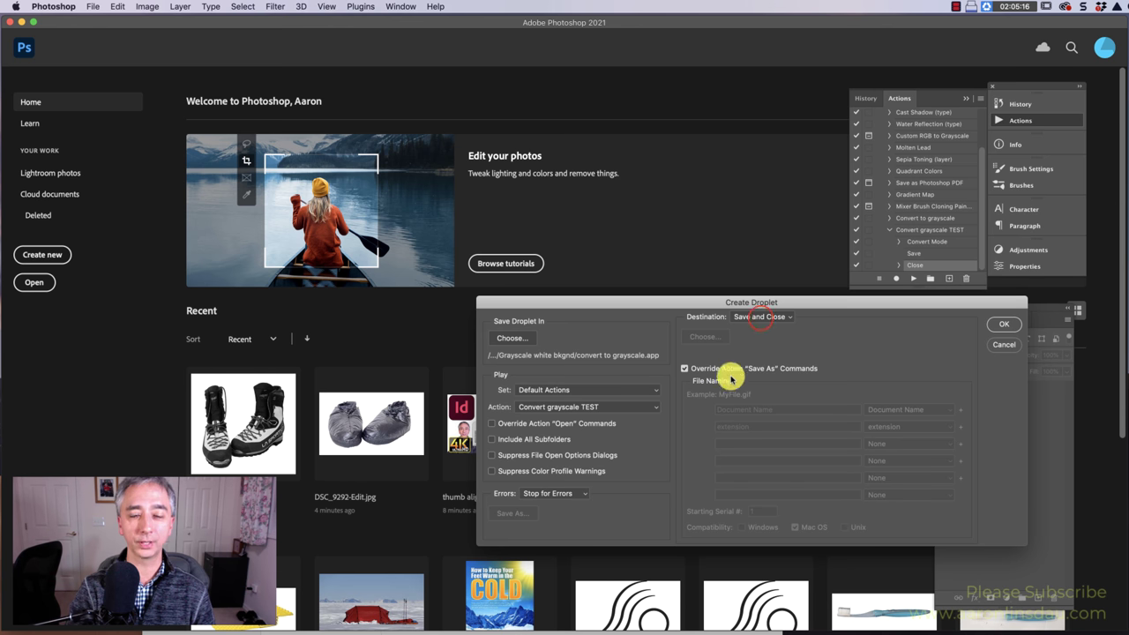
left_click(685, 370)
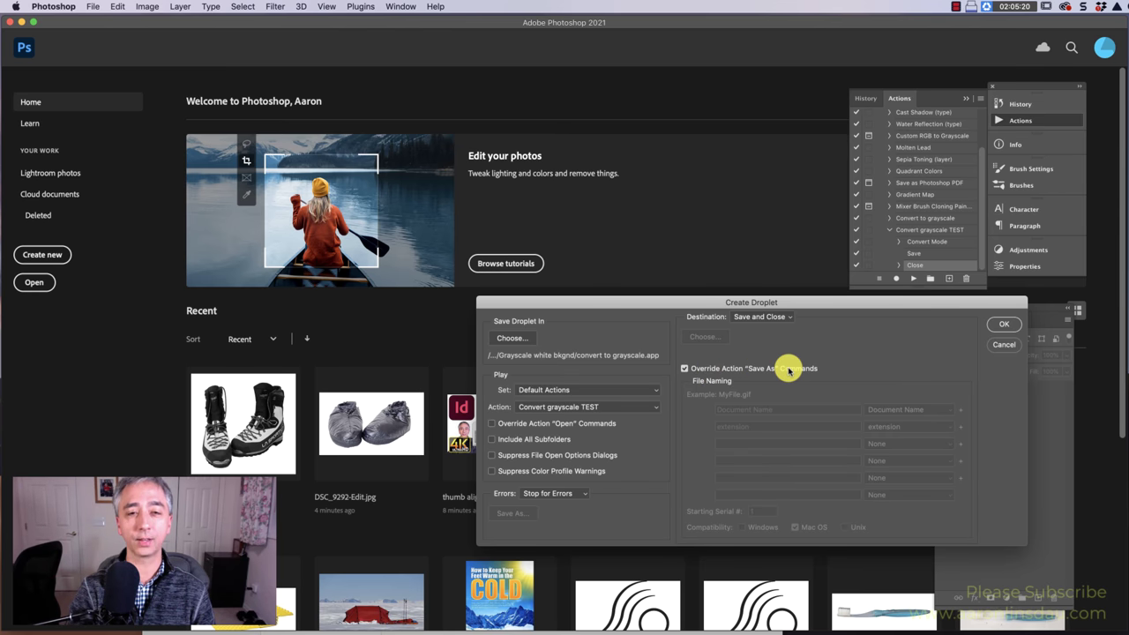
left_click(1003, 324)
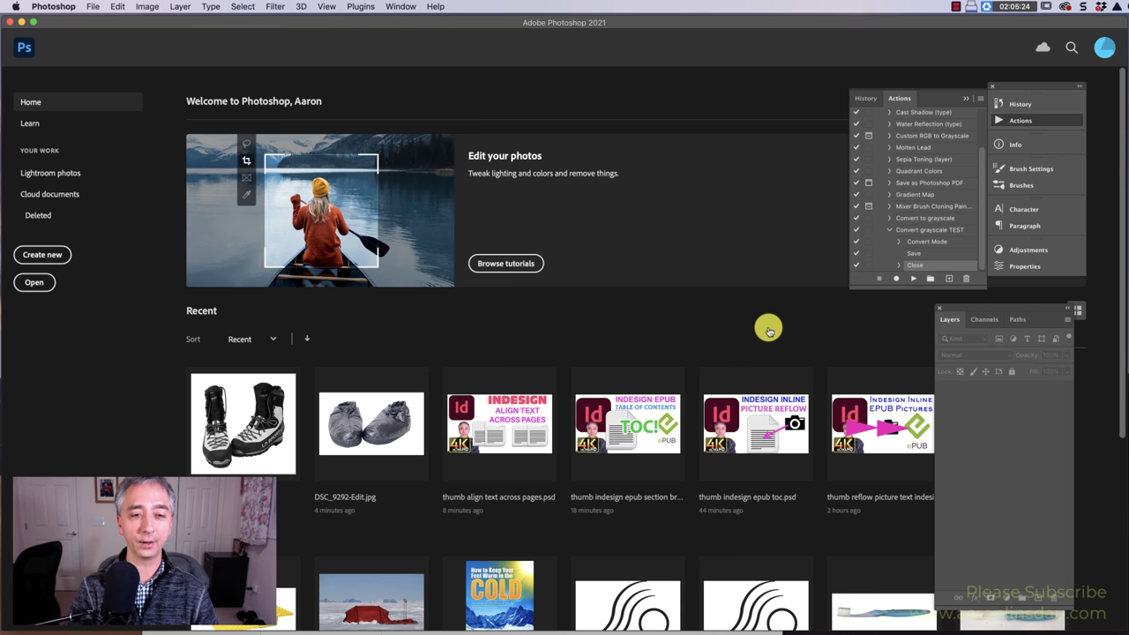
In Finder's Grayscale white bkgnd window, preview photos from DSC_9309-Edit.jpg up to DSC_9297-Edit.jpg
key("super+Tab")
key("super+Tab")
key("super+Tab")
key("super+Tab")
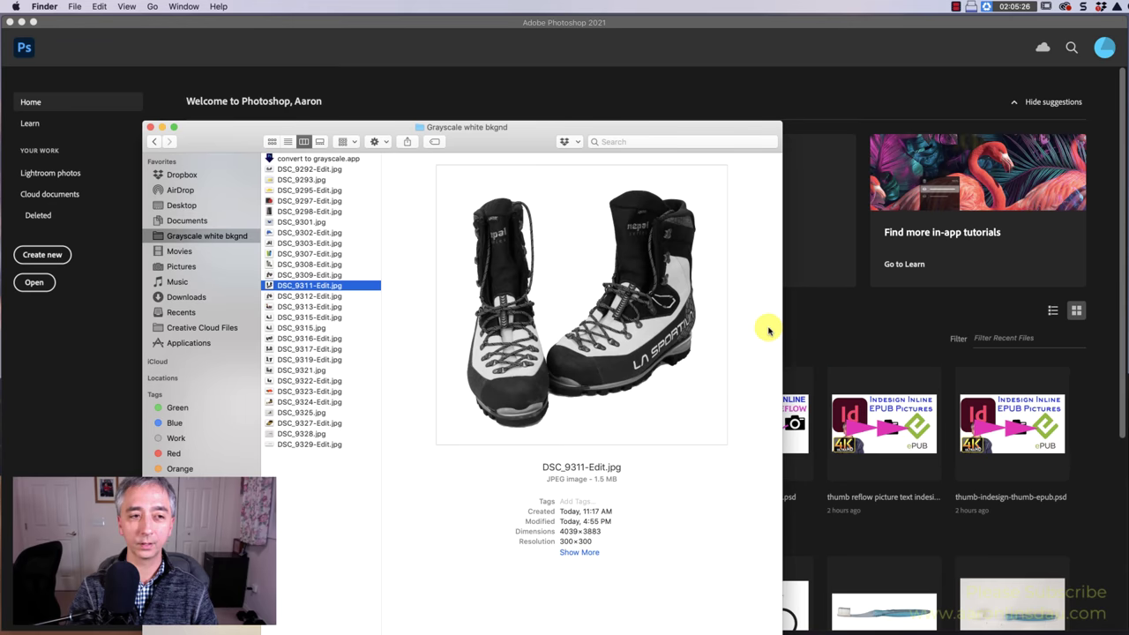
left_click_drag(490, 144, 646, 83)
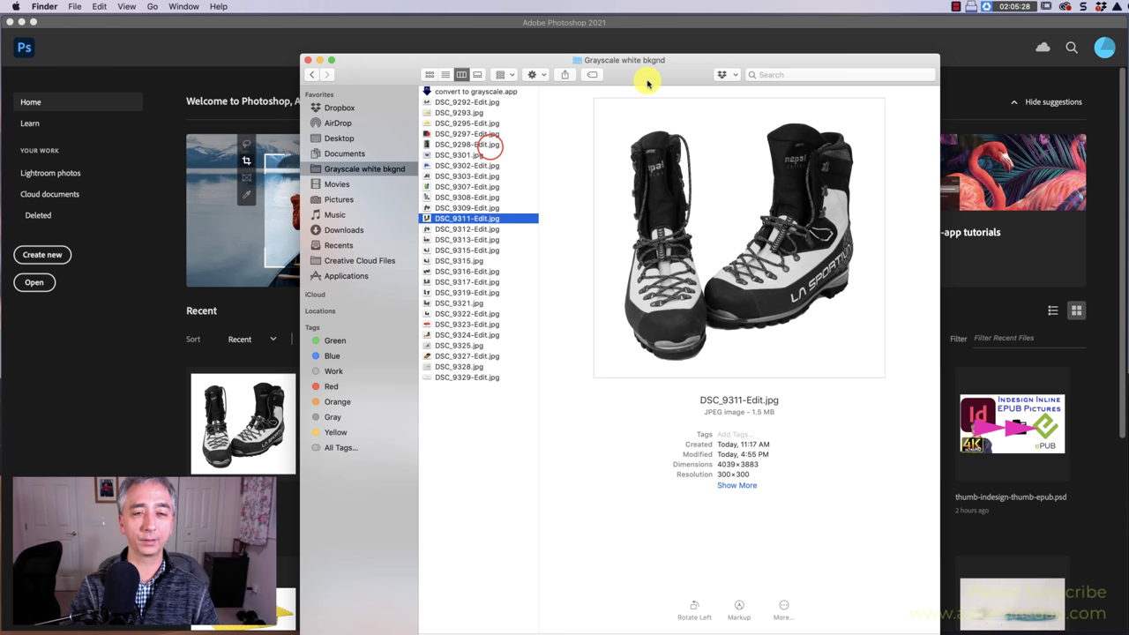
left_click(481, 207)
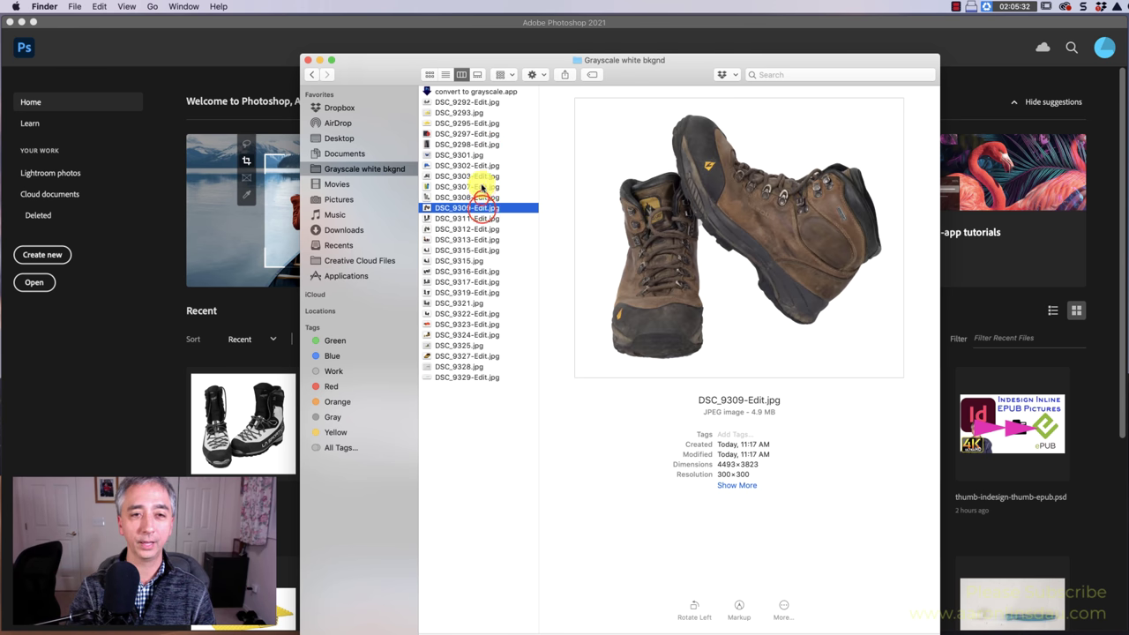
left_click(481, 196)
left_click(481, 186)
left_click(476, 154)
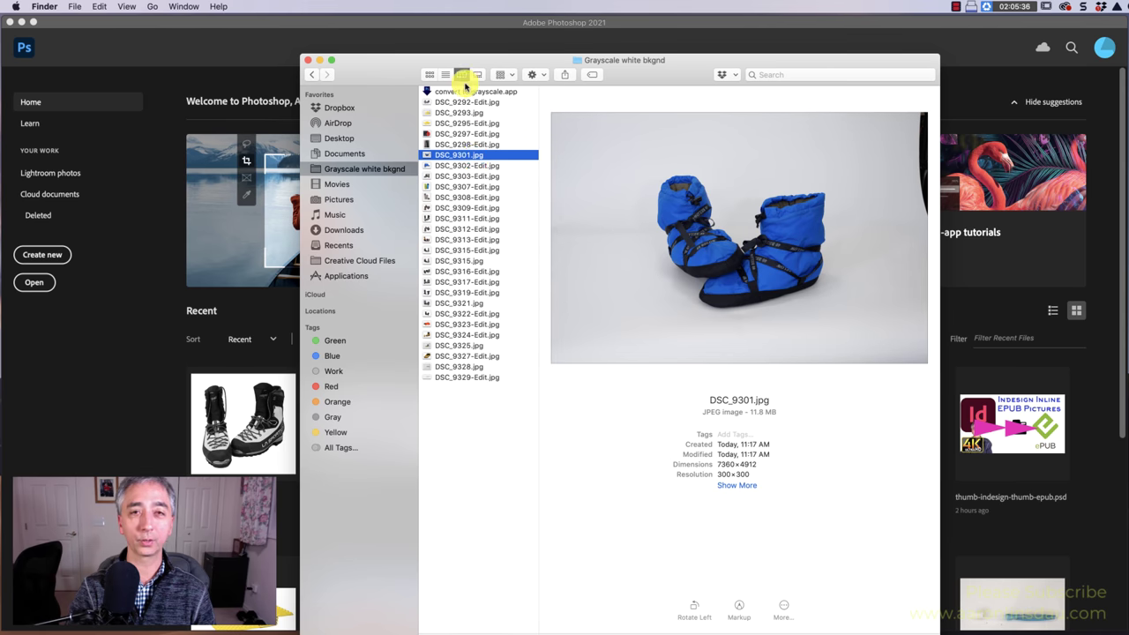
left_click(464, 133)
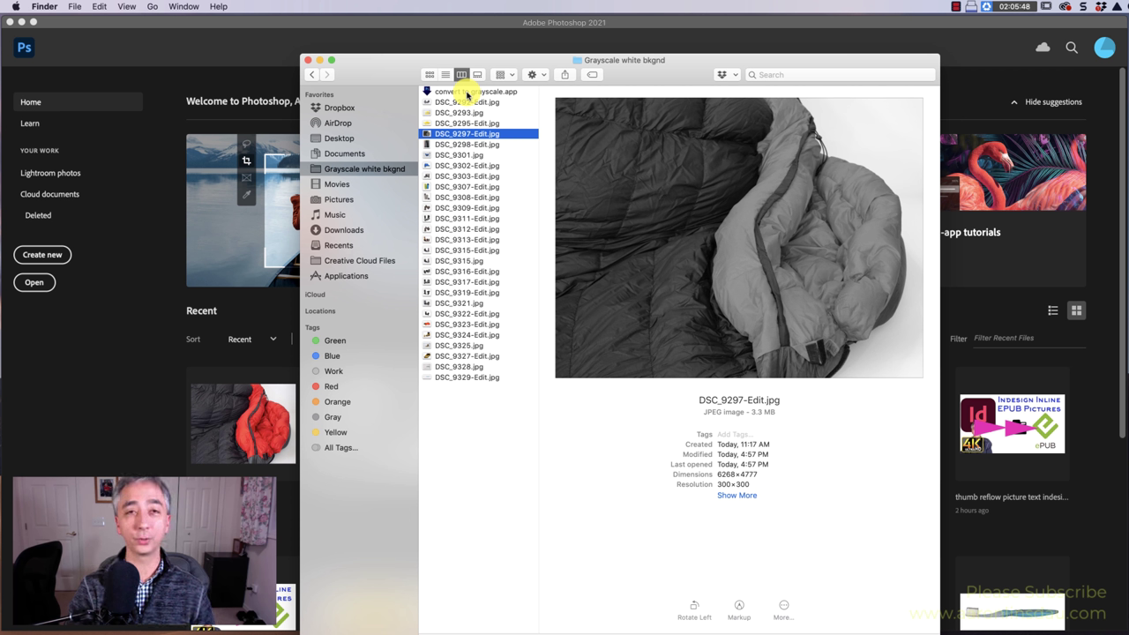
Select all the JPG photos in the folder and drop them onto convert to grayscale.app
left_click_drag(473, 389, 465, 104)
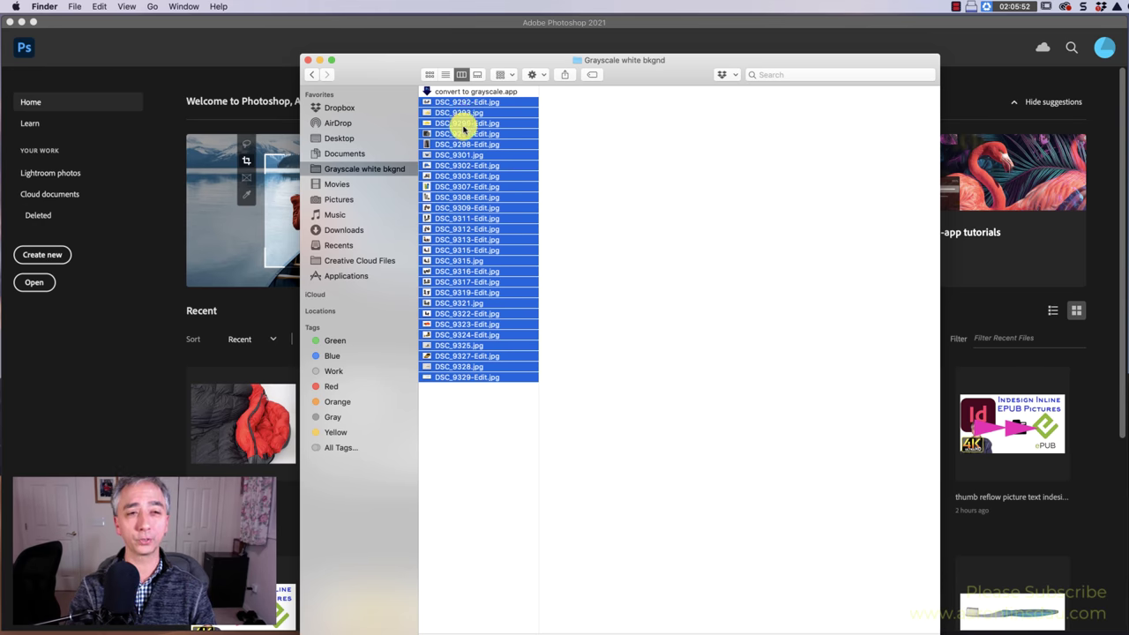
mouse_move(476, 69)
left_mouse_down()
mouse_move(474, 156)
mouse_move(476, 58)
mouse_move(491, 60)
left_mouse_up()
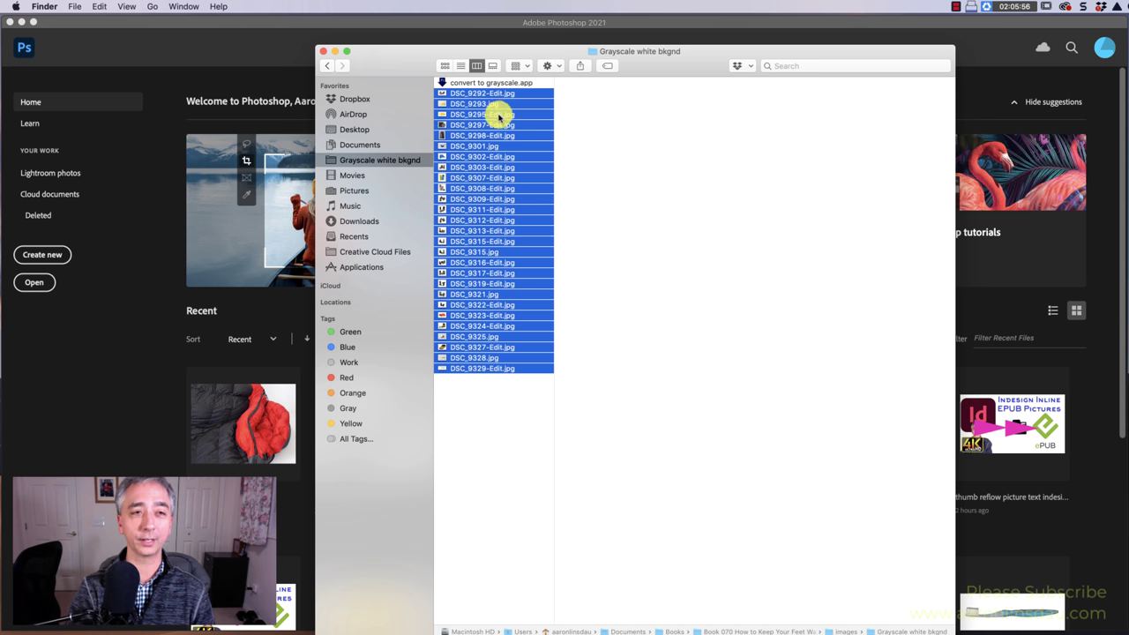
left_click_drag(498, 114, 505, 84)
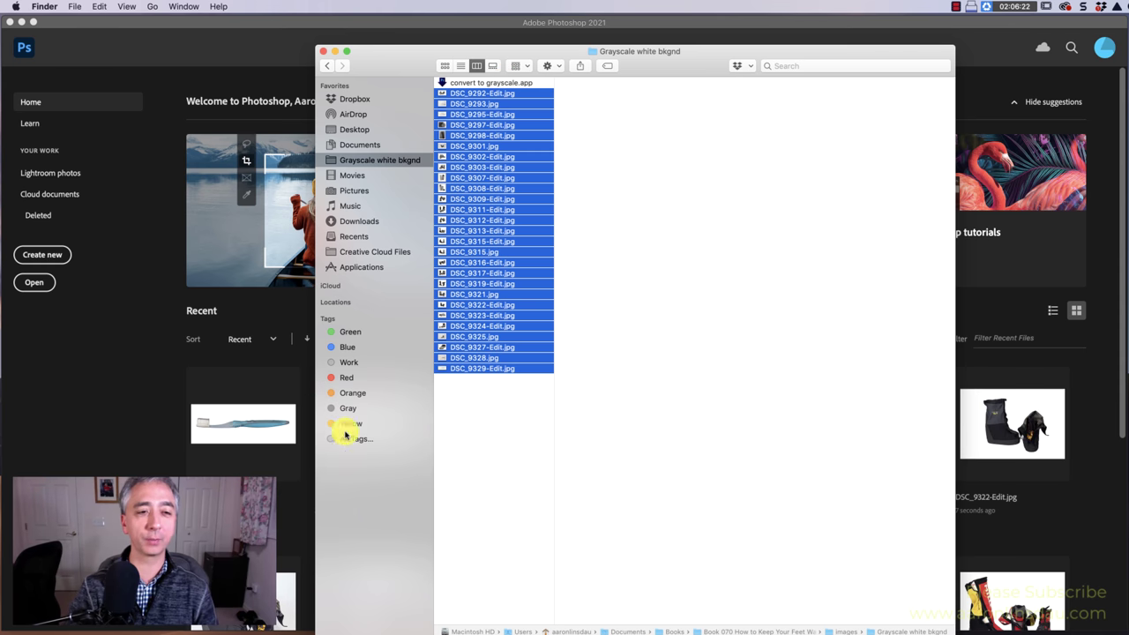
Preview the converted photos, starting at DSC_9329-Edit.jpg, and open DSC_9325.jpg in Photoshop
left_click(511, 429)
left_click(500, 366)
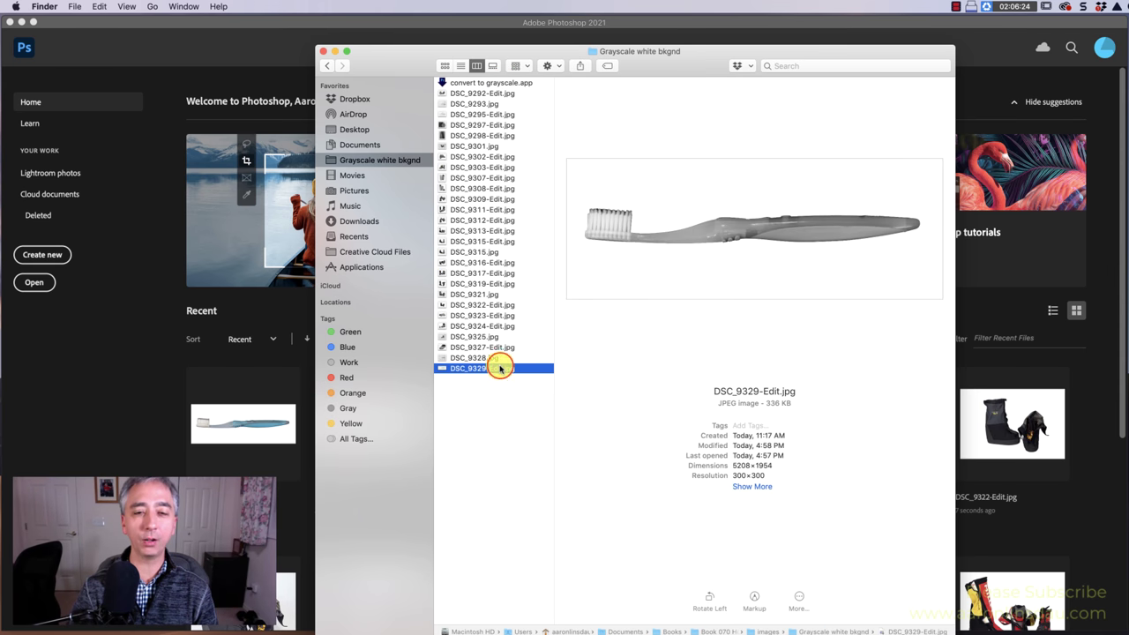
key("Up")
key("Up")
key("Up")
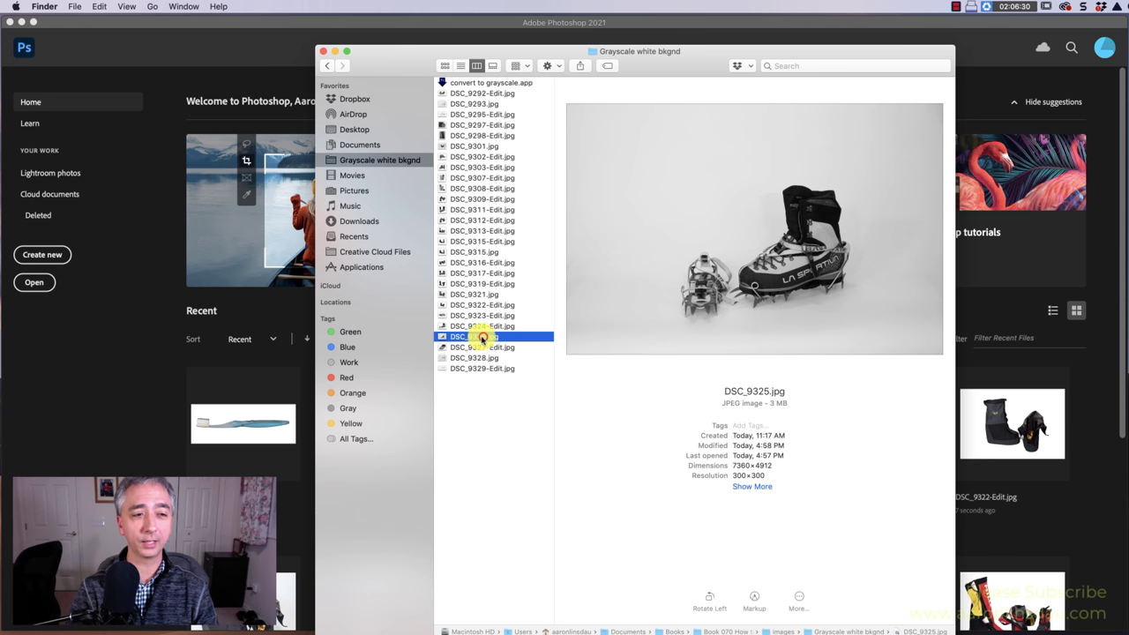
left_click_drag(476, 337, 295, 364)
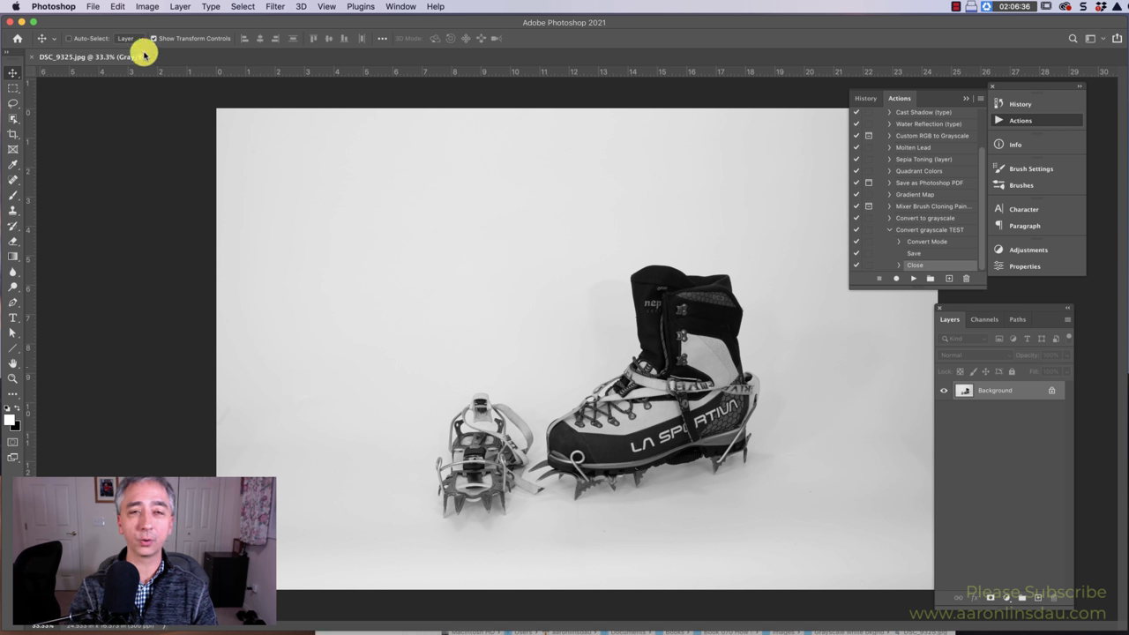
Confirm that Image > Mode shows Grayscale for DSC_9325.jpg, then return to Finder
left_click(157, 6)
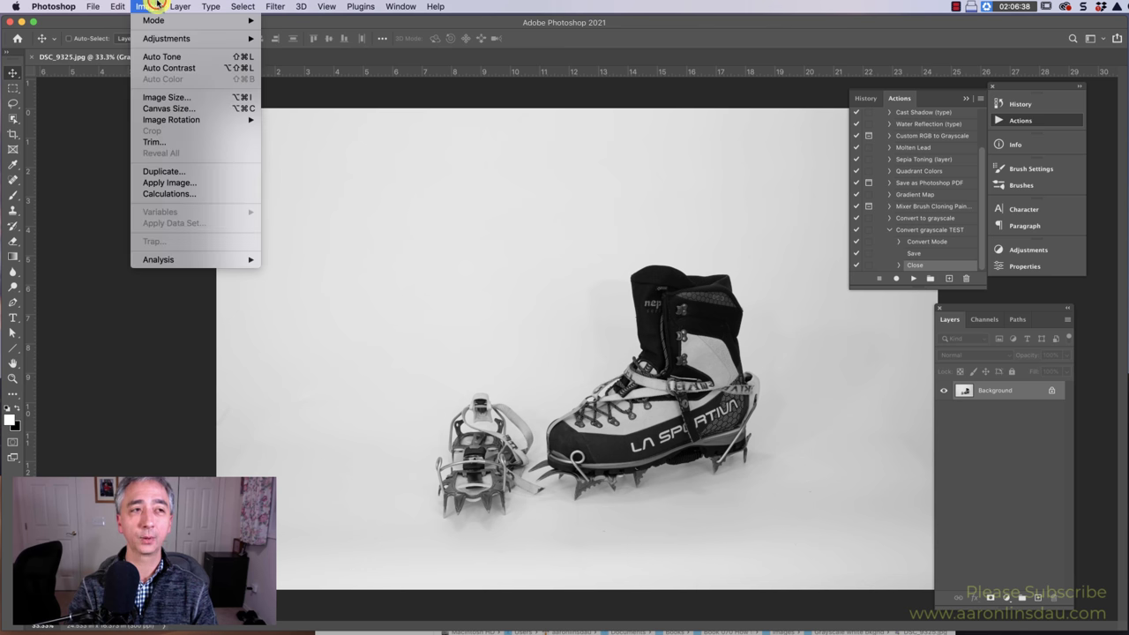
mouse_move(158, 22)
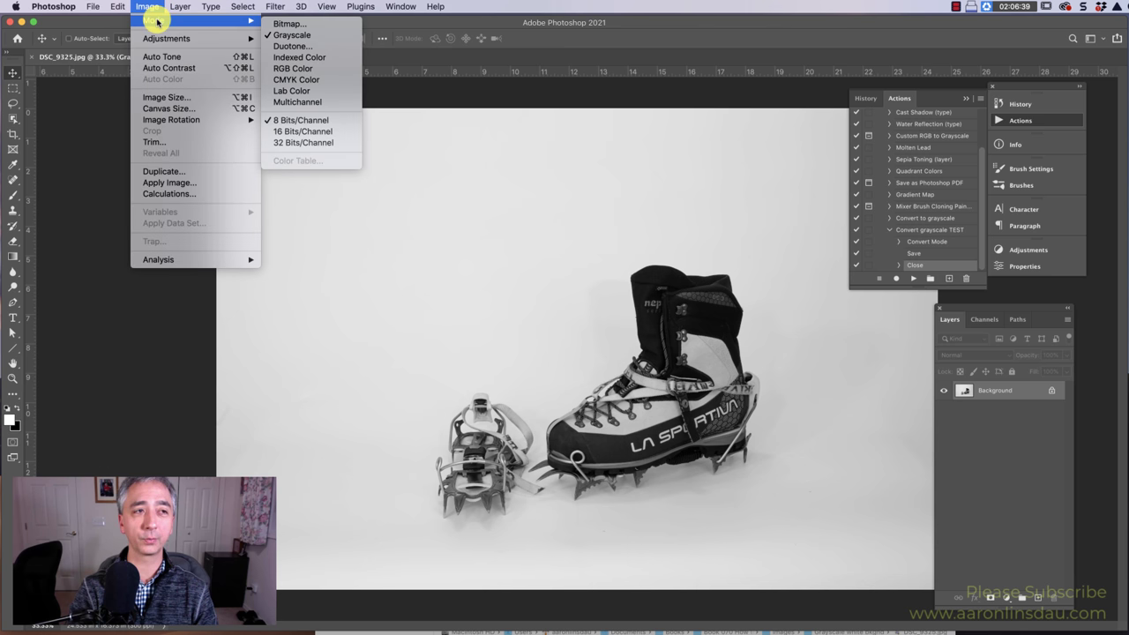
left_click(292, 35)
key("super+Tab")
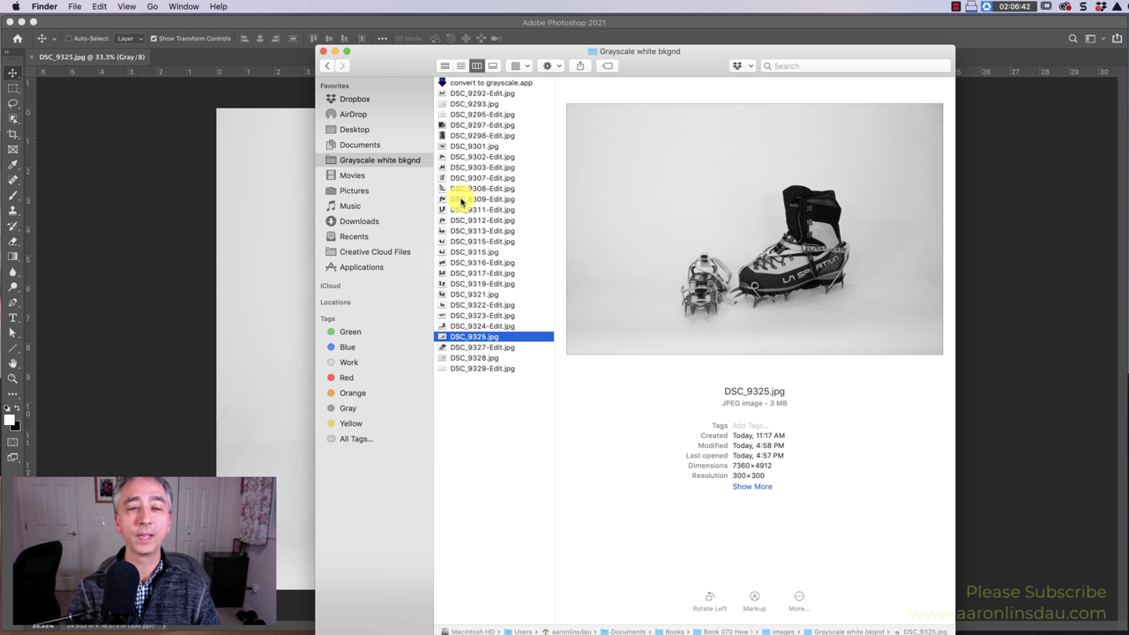